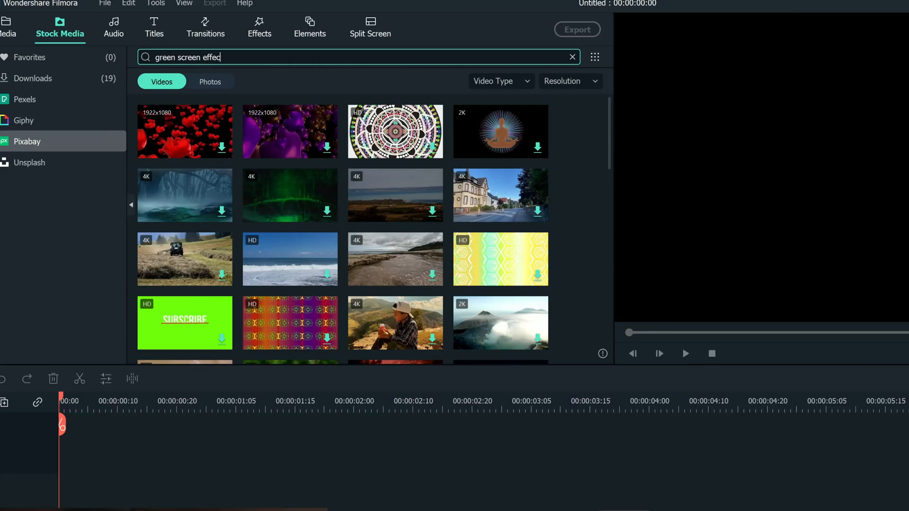
Search Pixabay stock videos for "green screen effect", browse the results and review the already downloaded stock clips.
{"action": "key", "text": "Return"}
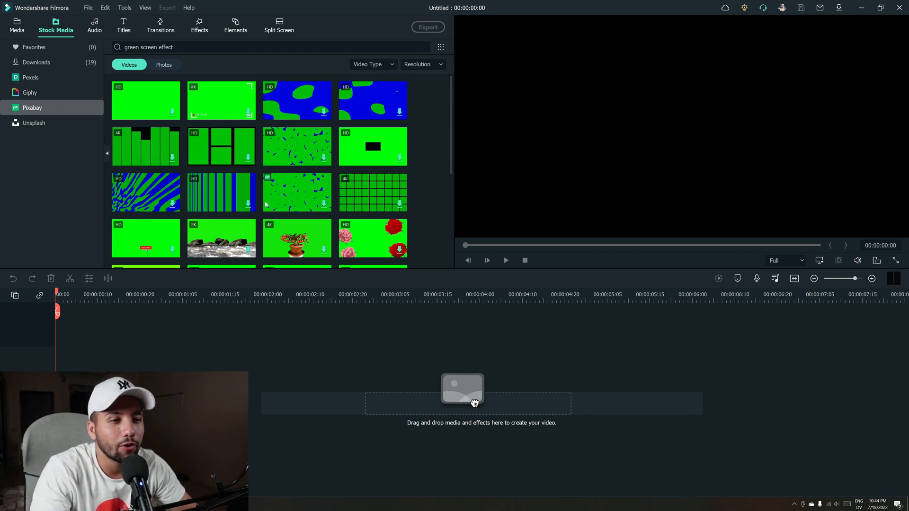
{"action": "scroll", "coordinate": [265, 205], "scroll_direction": "down", "scroll_amount": 5}
{"action": "scroll", "coordinate": [246, 152], "scroll_direction": "up", "scroll_amount": 5}
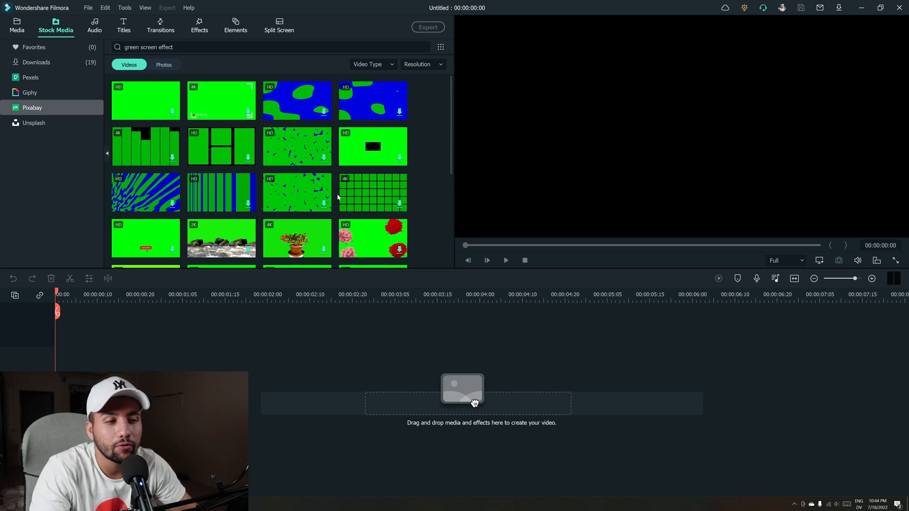
{"action": "scroll", "coordinate": [338, 197], "scroll_direction": "down", "scroll_amount": 5}
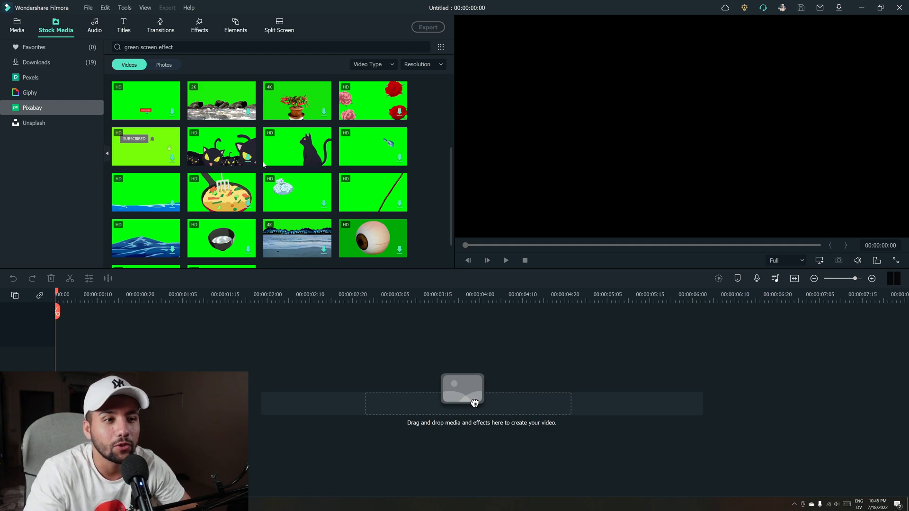
{"action": "scroll", "coordinate": [237, 142], "scroll_direction": "up", "scroll_amount": 3}
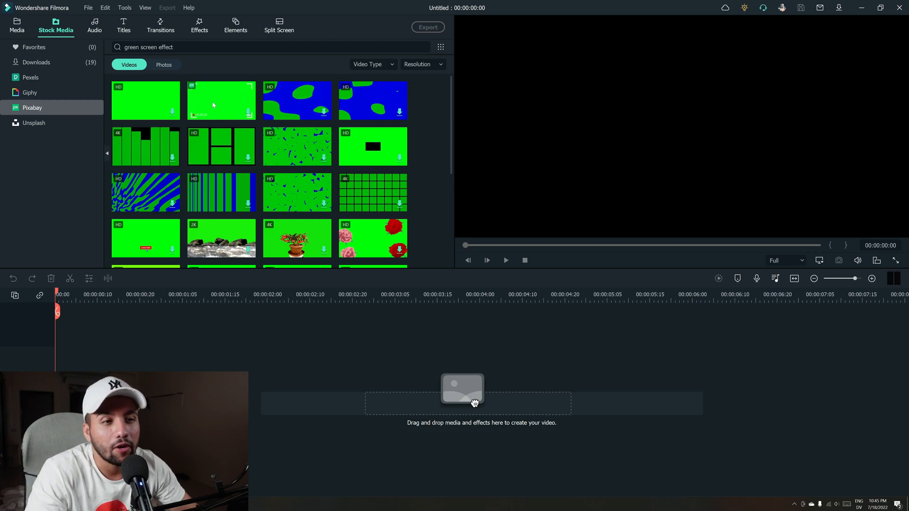
{"action": "scroll", "coordinate": [257, 175], "scroll_direction": "down", "scroll_amount": 10}
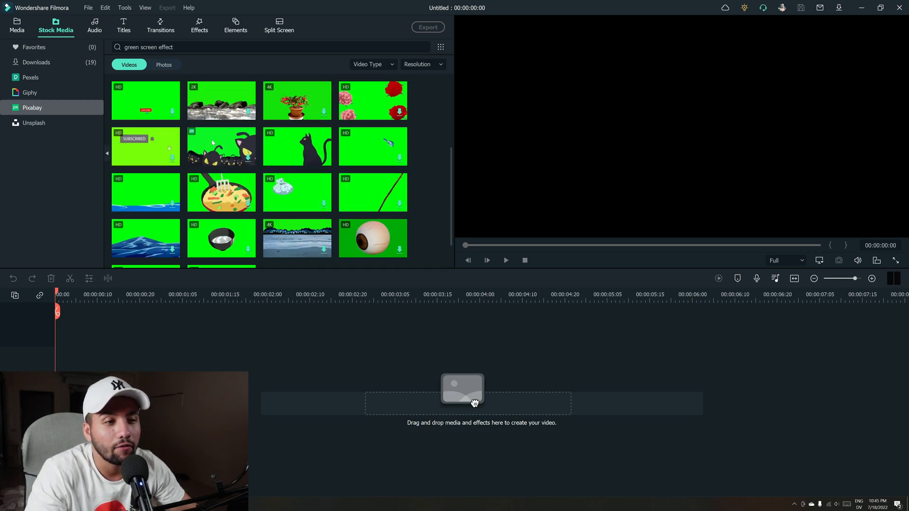
{"action": "scroll", "coordinate": [230, 206], "scroll_direction": "down", "scroll_amount": 1}
{"action": "scroll", "coordinate": [228, 203], "scroll_direction": "down", "scroll_amount": 5}
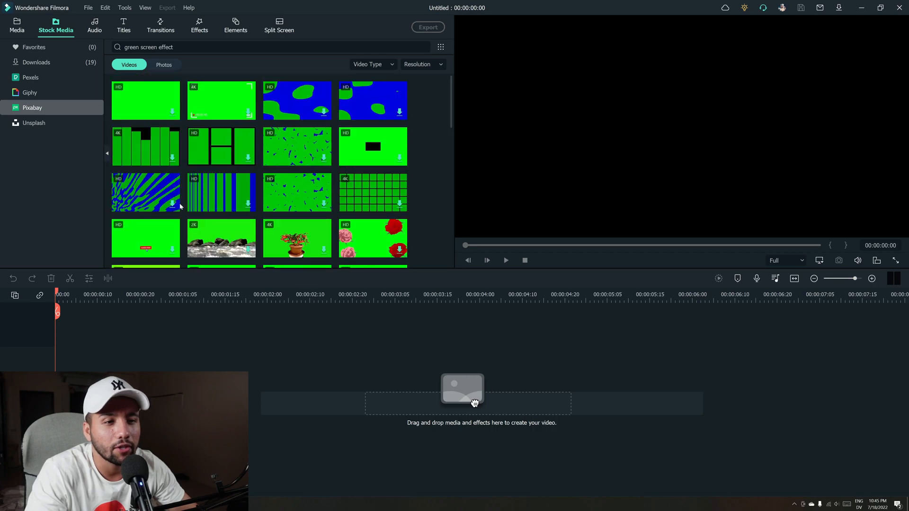
{"action": "scroll", "coordinate": [222, 199], "scroll_direction": "up", "scroll_amount": 10}
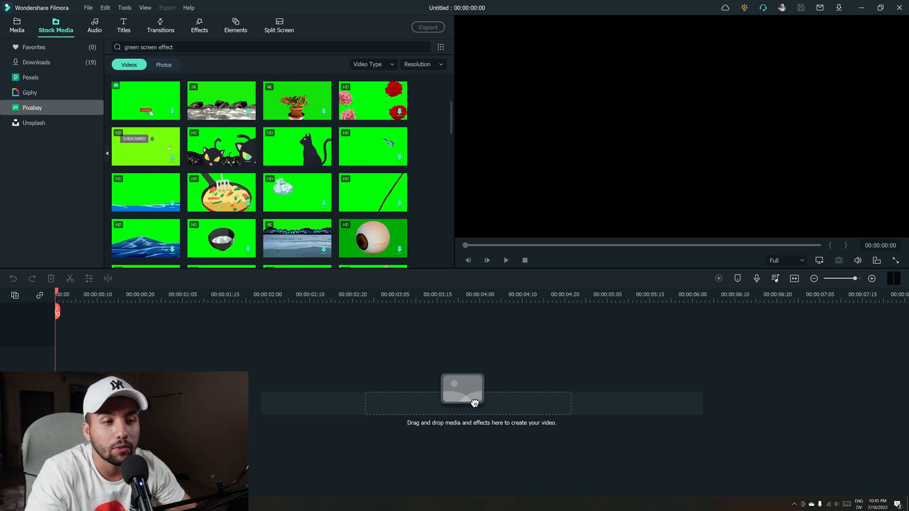
{"action": "left_click", "coordinate": [67, 63]}
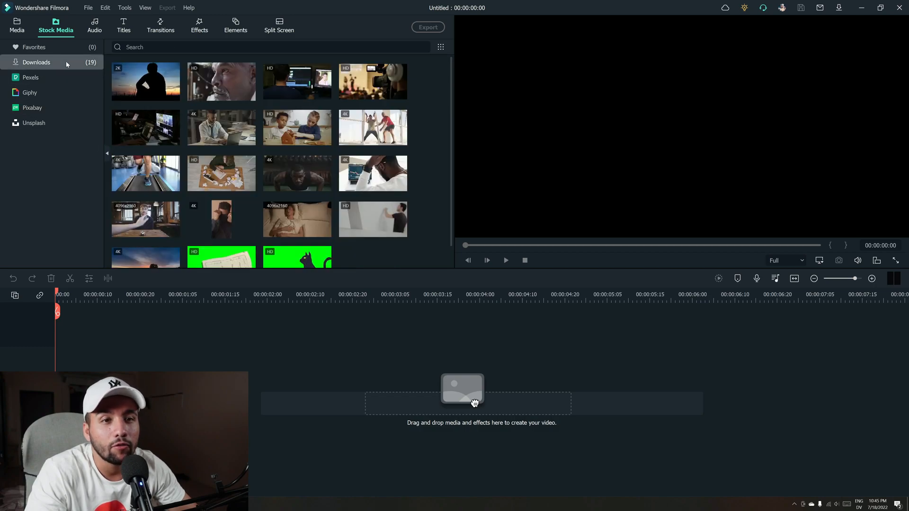
{"action": "scroll", "coordinate": [269, 212], "scroll_direction": "down", "scroll_amount": 1}
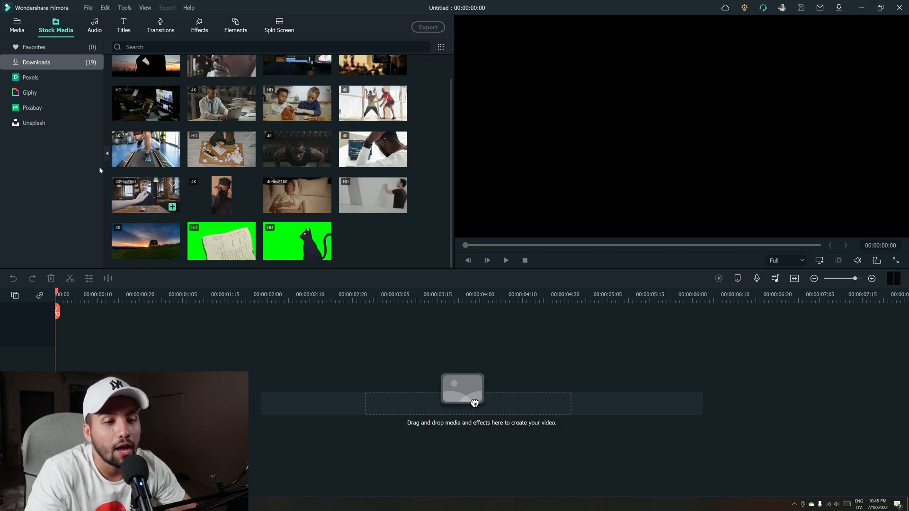
Find the sandy beach path video with palm trees among the Pixabay stock videos, download it and preview it.
{"action": "left_click", "coordinate": [52, 108]}
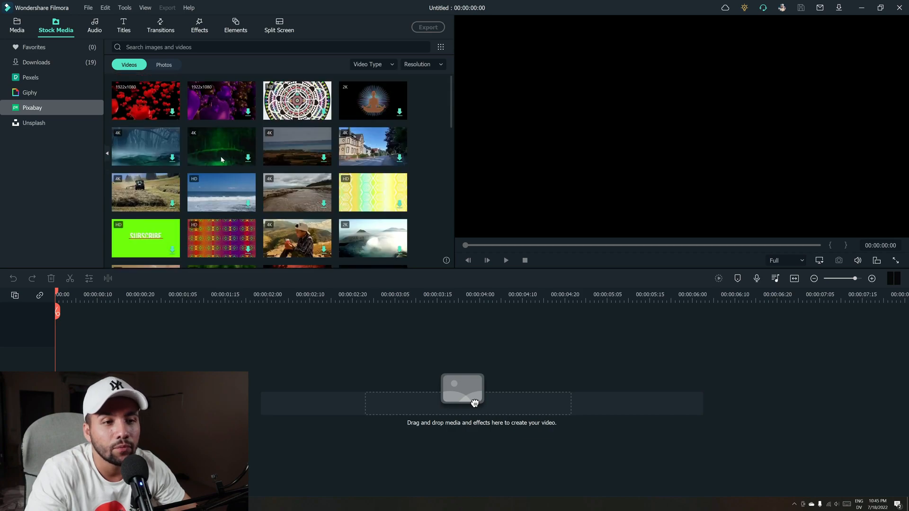
{"action": "scroll", "coordinate": [273, 189], "scroll_direction": "down", "scroll_amount": 3}
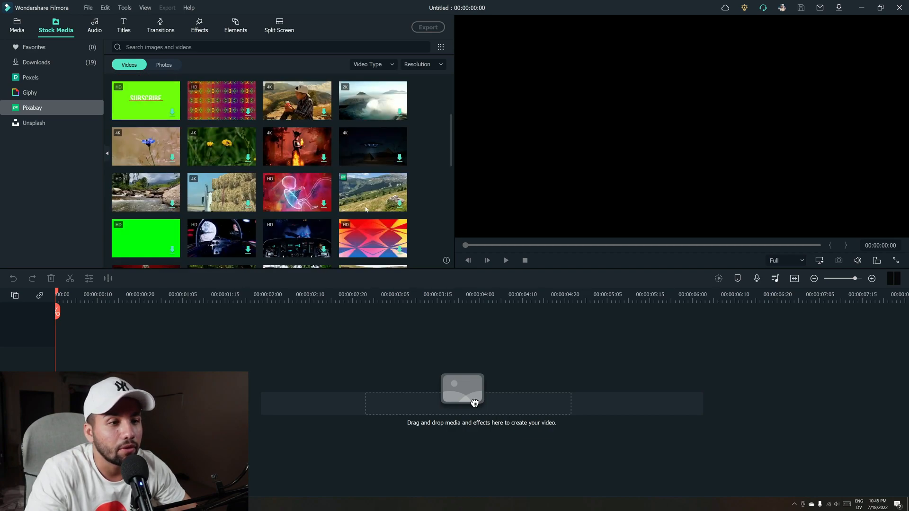
{"action": "scroll", "coordinate": [370, 208], "scroll_direction": "down", "scroll_amount": 3}
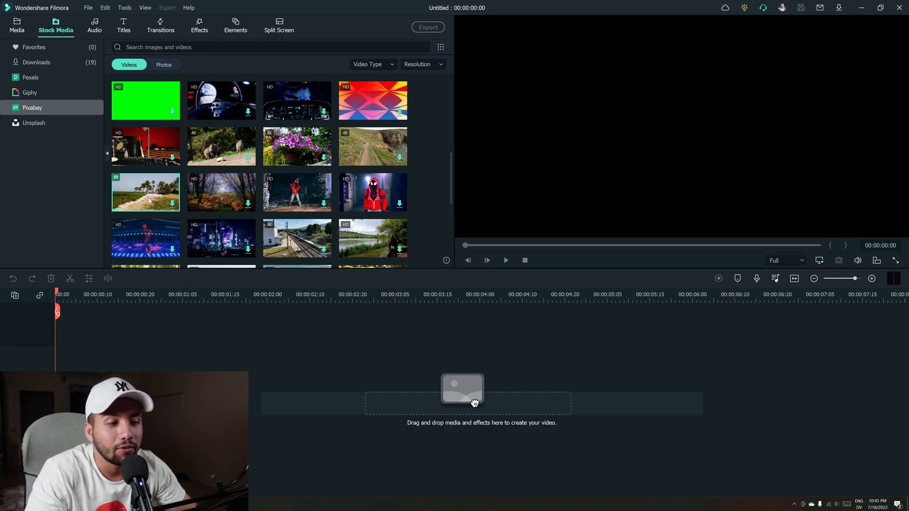
{"action": "left_click", "coordinate": [149, 200]}
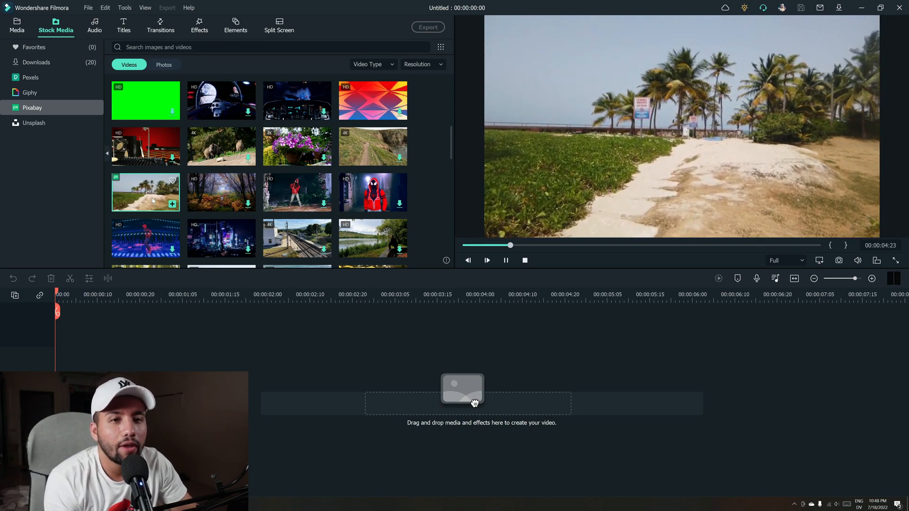
{"action": "mouse_move", "coordinate": [144, 196]}
{"action": "left_mouse_down"}
{"action": "mouse_move", "coordinate": [113, 405]}
{"action": "mouse_move", "coordinate": [144, 199]}
{"action": "left_mouse_up"}
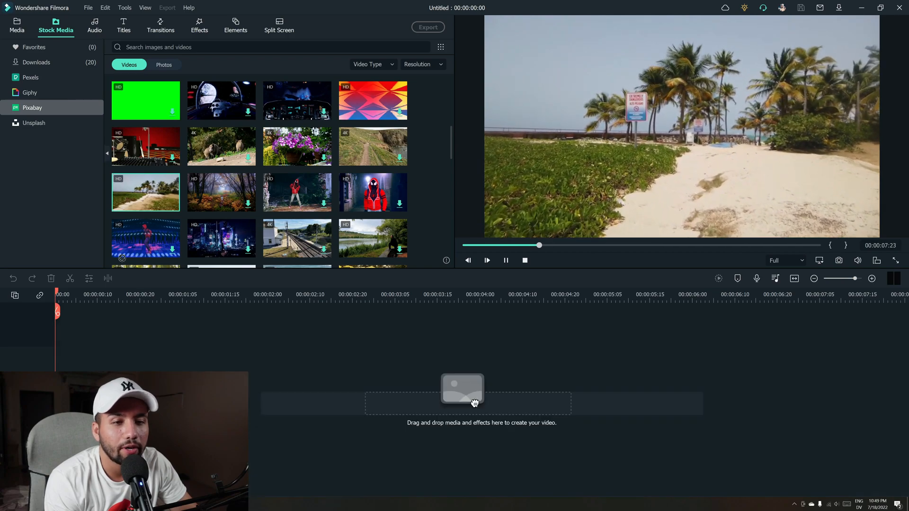
Add the downloaded beach path clip to the timeline and match the project settings to the media at 1920 x 1080, 29.97 fps.
{"action": "left_click", "coordinate": [63, 62]}
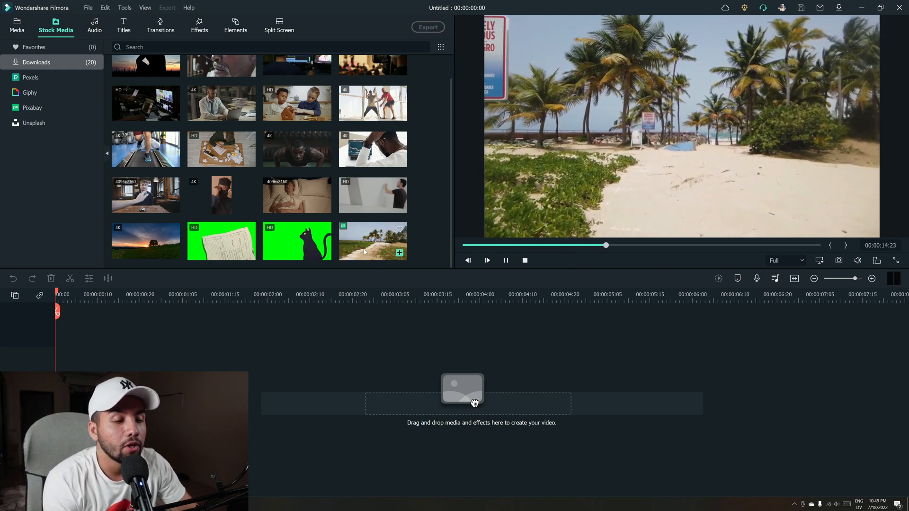
{"action": "left_click_drag", "start_coordinate": [475, 402], "coordinate": [474, 402]}
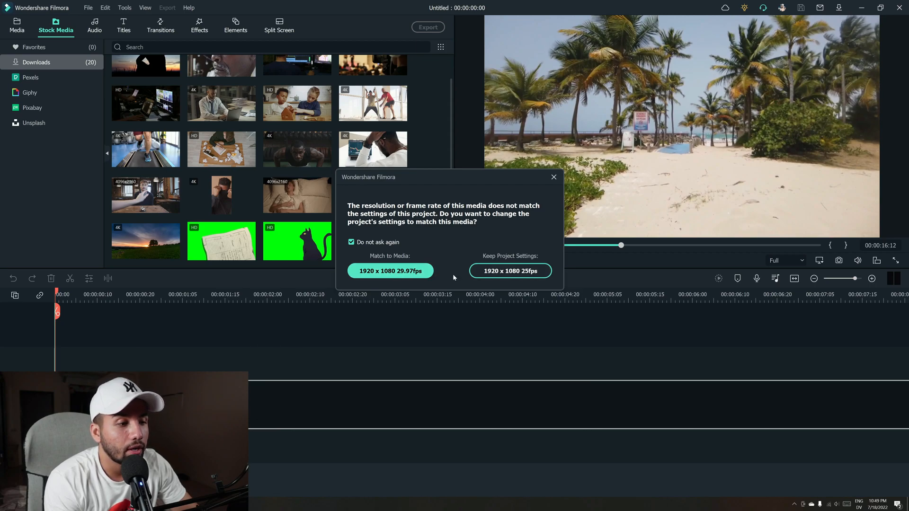
{"action": "left_click", "coordinate": [417, 271]}
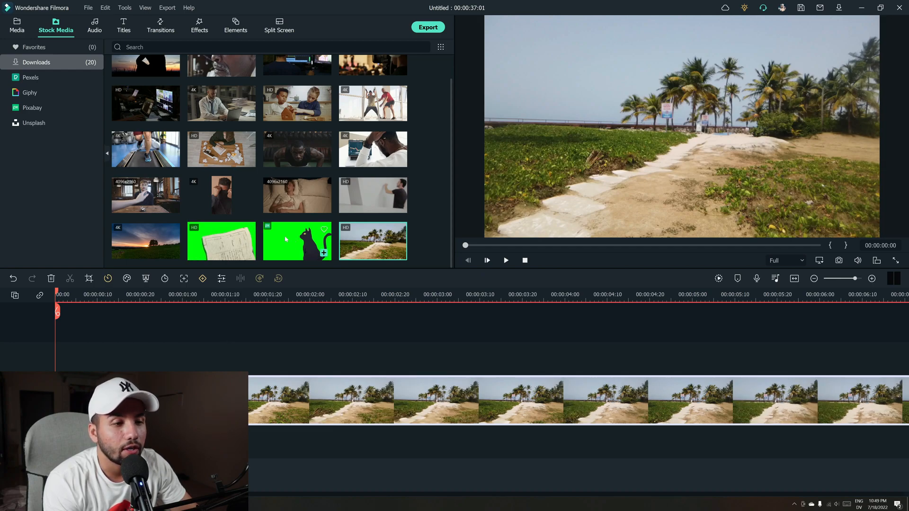
Place the green-screen black cat clip on the track above the beach clip, starting at about 00:00:01:07, and play the sequence.
{"action": "left_click_drag", "start_coordinate": [286, 239], "coordinate": [273, 364]}
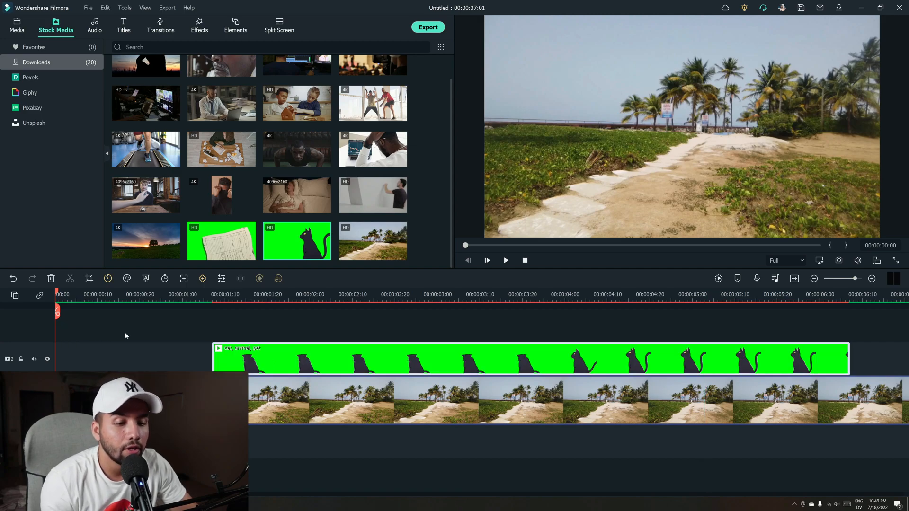
{"action": "key", "text": "space"}
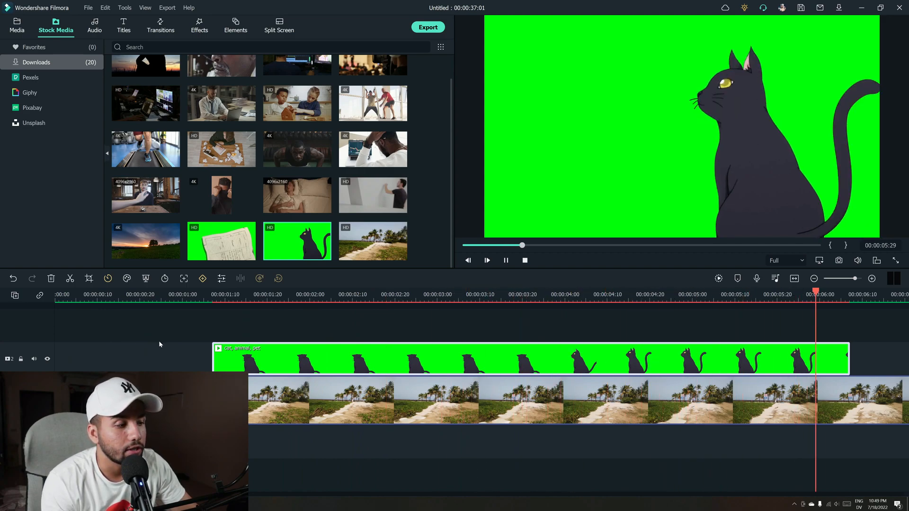
{"action": "key", "text": "space"}
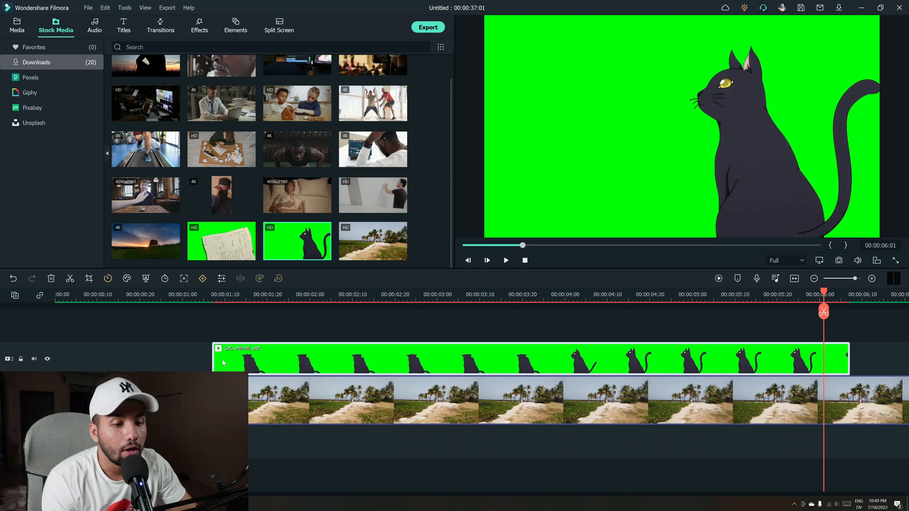
{"action": "left_click_drag", "start_coordinate": [223, 363], "coordinate": [257, 351]}
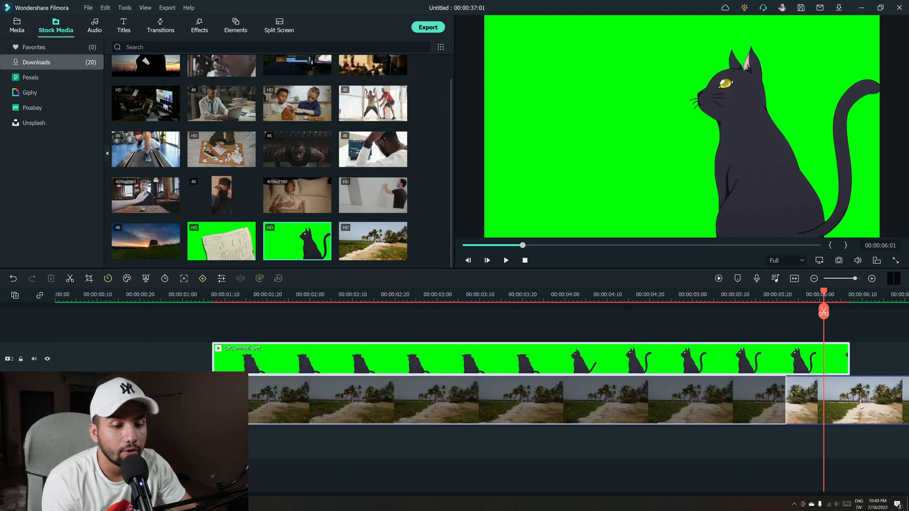
{"action": "mouse_move", "coordinate": [256, 350]}
{"action": "left_mouse_down"}
{"action": "mouse_move", "coordinate": [263, 329]}
{"action": "mouse_move", "coordinate": [255, 350]}
{"action": "left_mouse_up"}
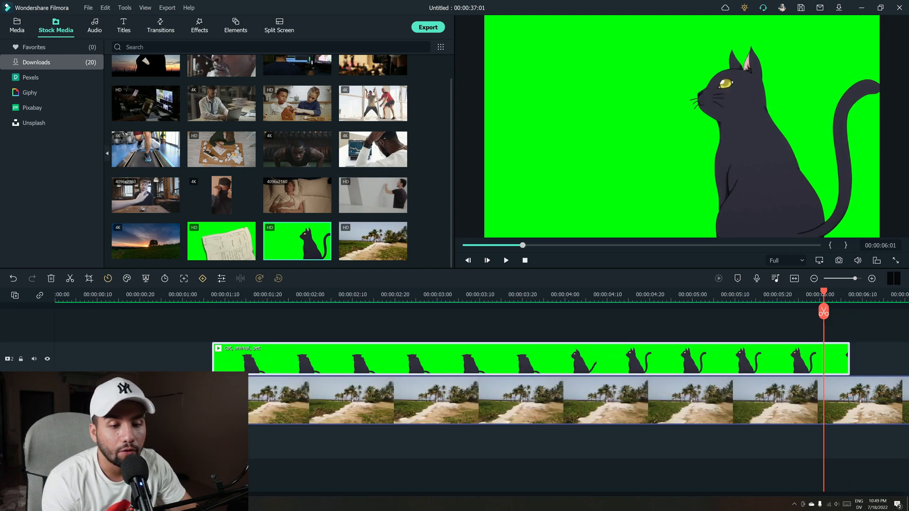
{"action": "left_click", "coordinate": [189, 398]}
{"action": "left_click", "coordinate": [143, 359]}
{"action": "left_click", "coordinate": [161, 398]}
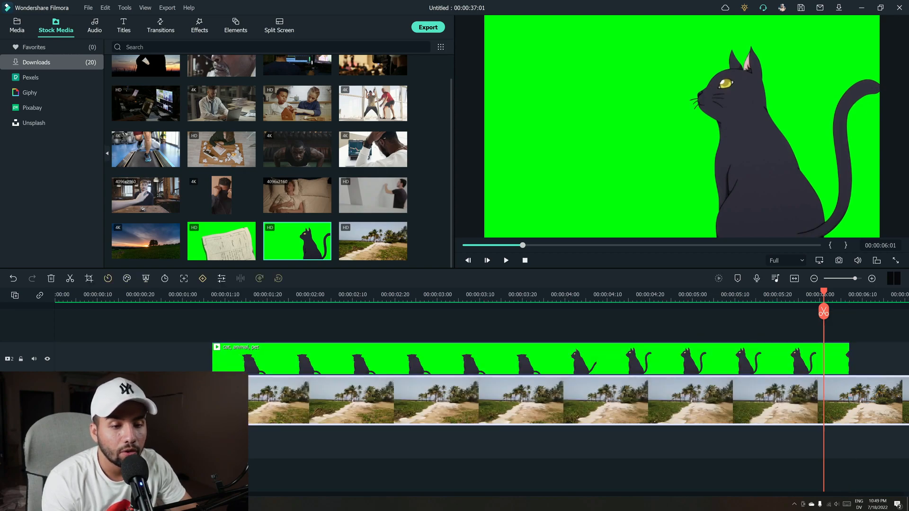
{"action": "left_click", "coordinate": [310, 355]}
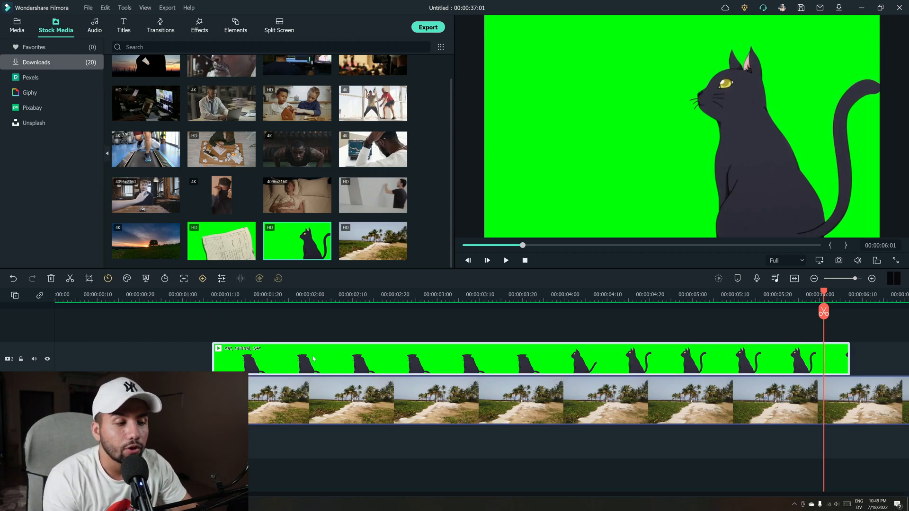
{"action": "left_click", "coordinate": [363, 327]}
Apply Chroma Key to the cat clip to remove its green background and play back the composite over the beach.
{"action": "left_click", "coordinate": [352, 359]}
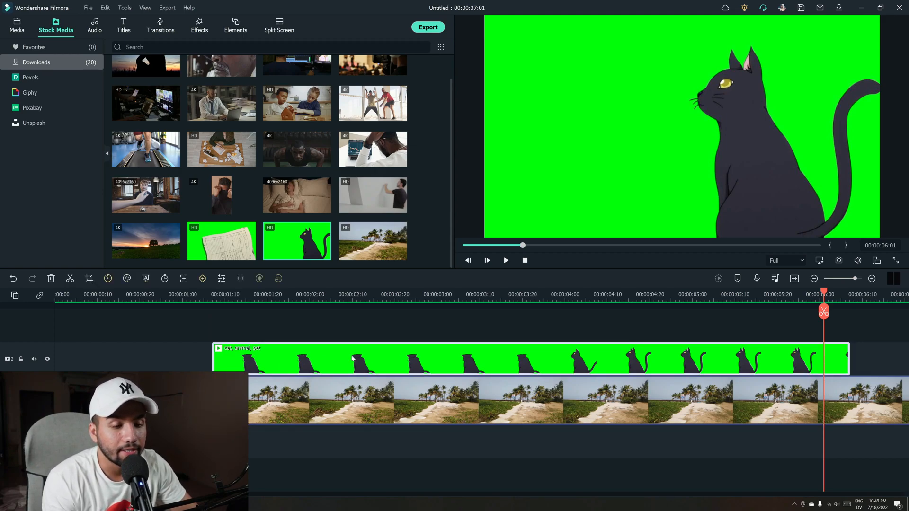
{"action": "left_click_drag", "start_coordinate": [824, 295], "coordinate": [289, 295]}
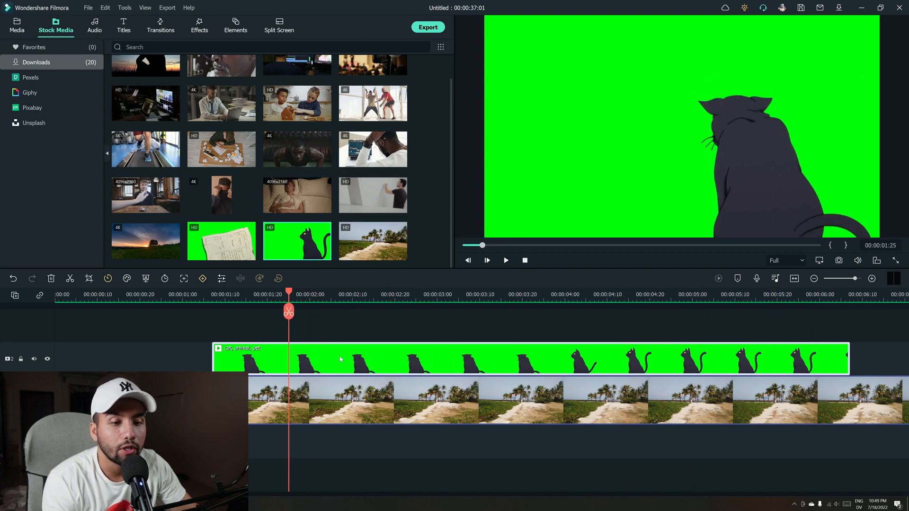
{"action": "left_click", "coordinate": [155, 282]}
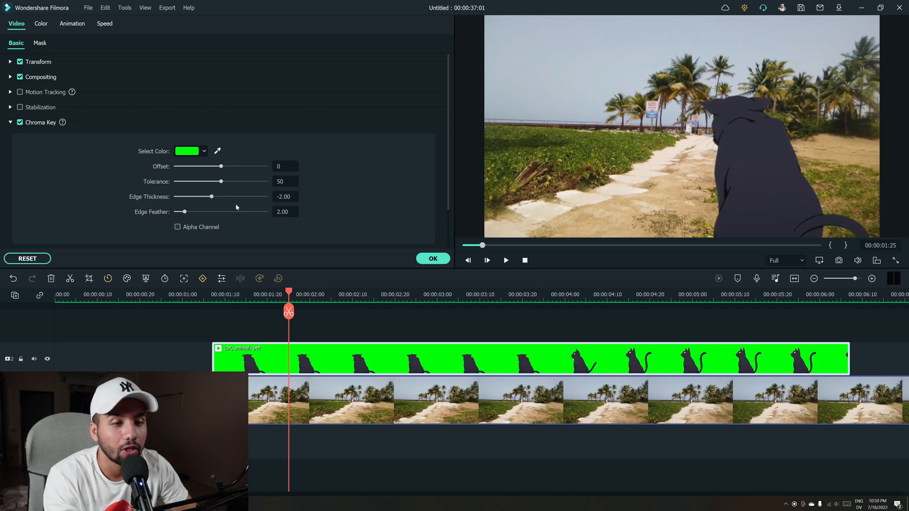
{"action": "key", "text": "space"}
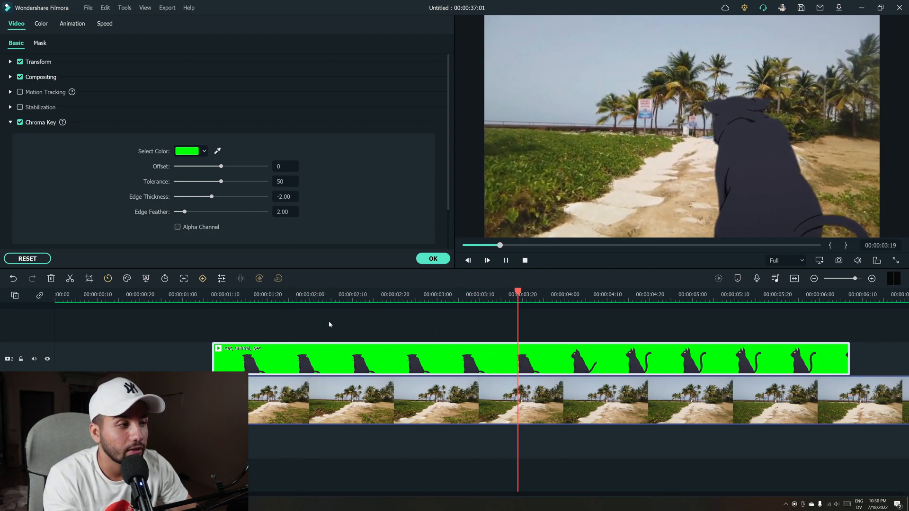
{"action": "key", "text": "space"}
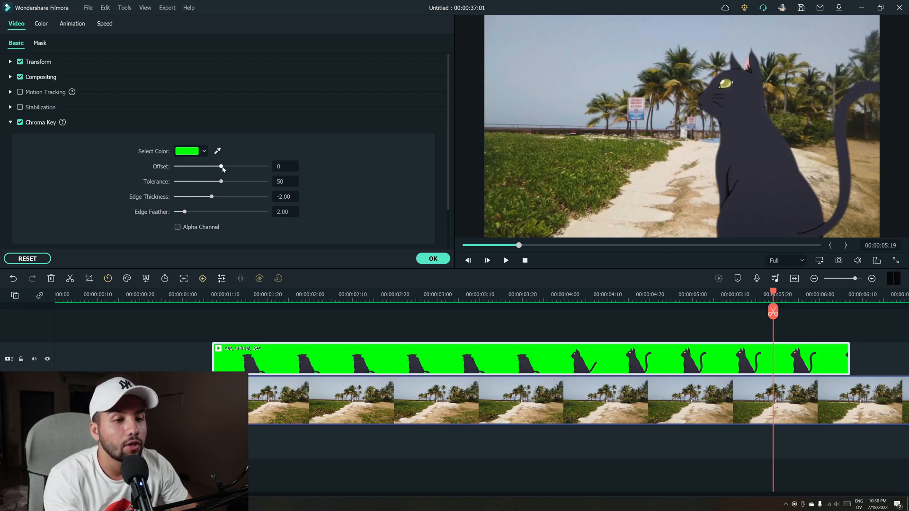
Try a Chroma Key offset of 100 on the cat clip, then reset the offset to its default.
{"action": "left_click_drag", "start_coordinate": [220, 167], "coordinate": [320, 167]}
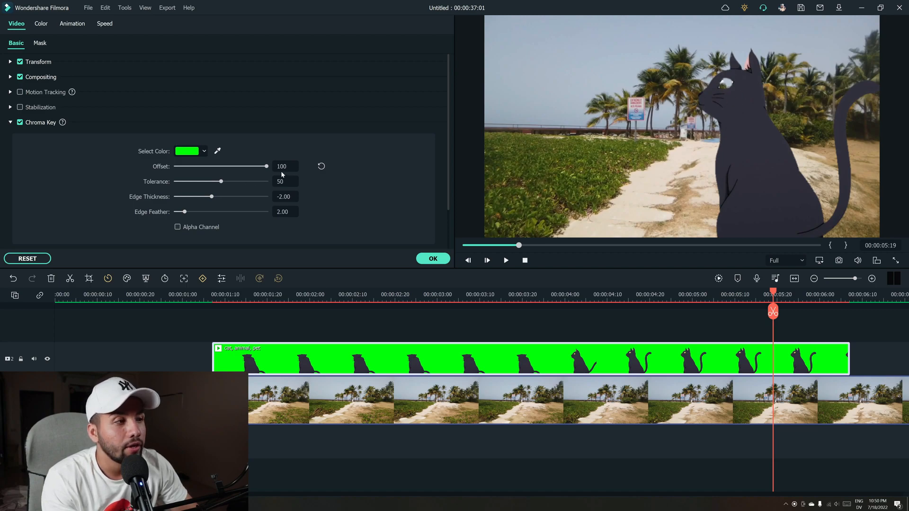
{"action": "left_click", "coordinate": [322, 167]}
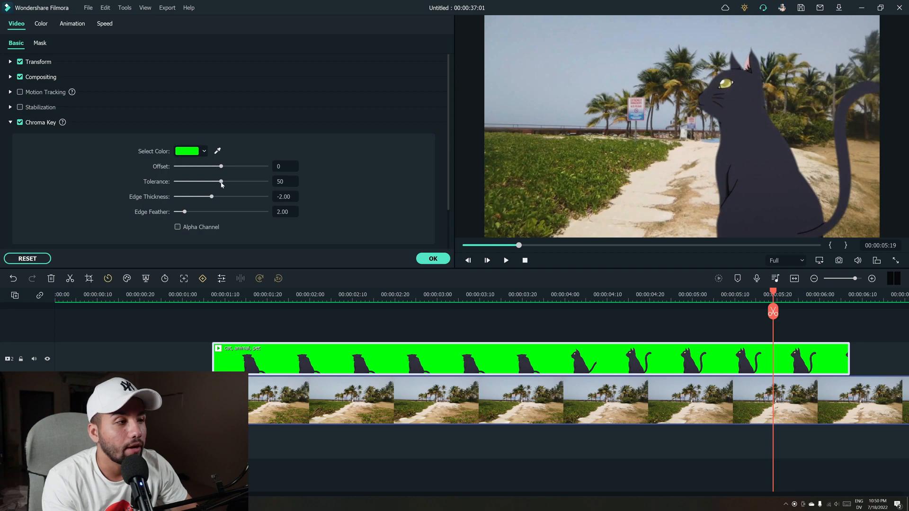
Move the cat overlay down and to the left in the frame and set its Chroma Key tolerance to 35.
{"action": "left_click", "coordinate": [740, 108]}
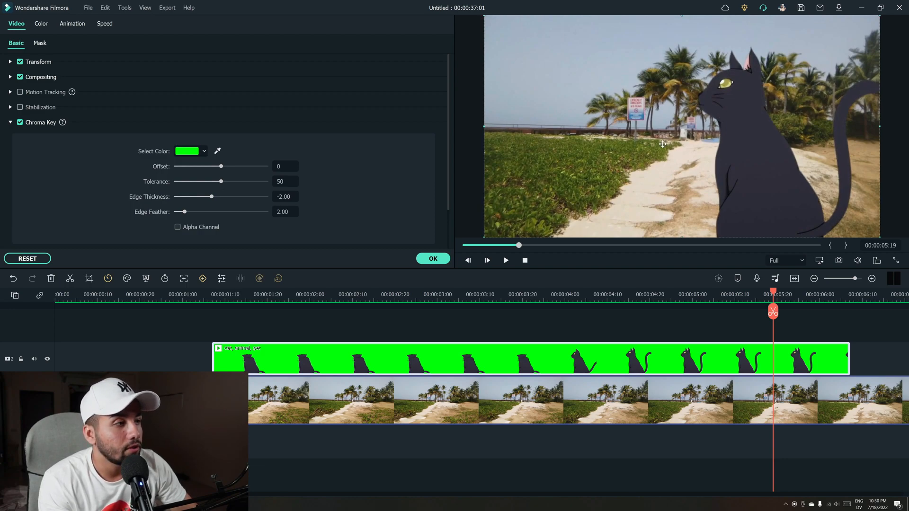
{"action": "left_click_drag", "start_coordinate": [722, 103], "coordinate": [692, 148]}
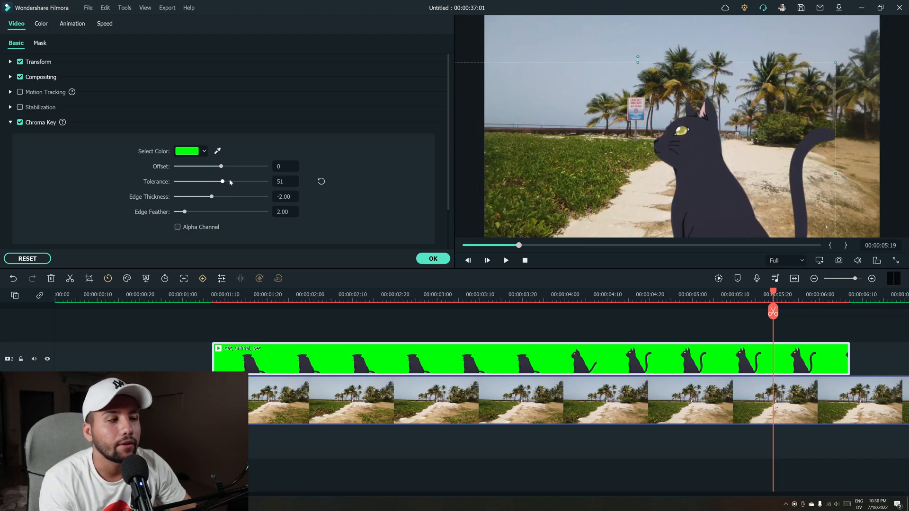
{"action": "left_click_drag", "start_coordinate": [230, 182], "coordinate": [199, 183]}
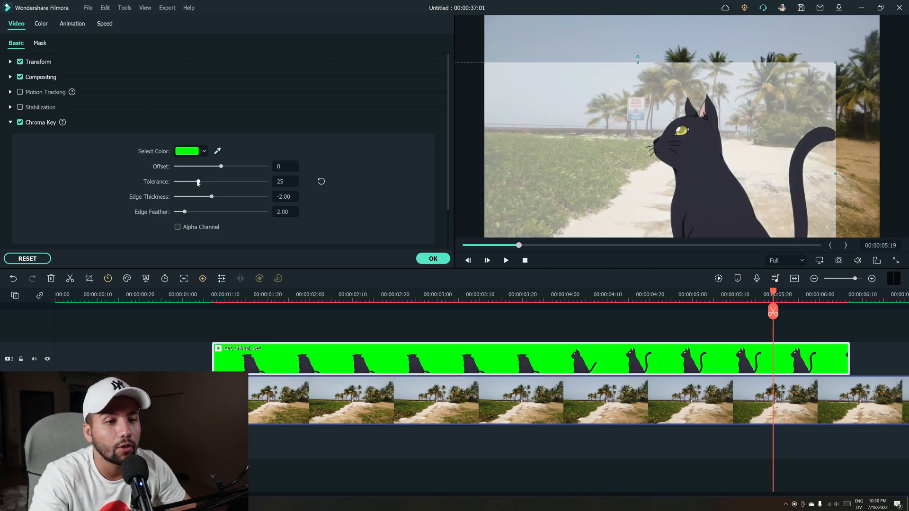
{"action": "left_click_drag", "start_coordinate": [199, 183], "coordinate": [207, 182]}
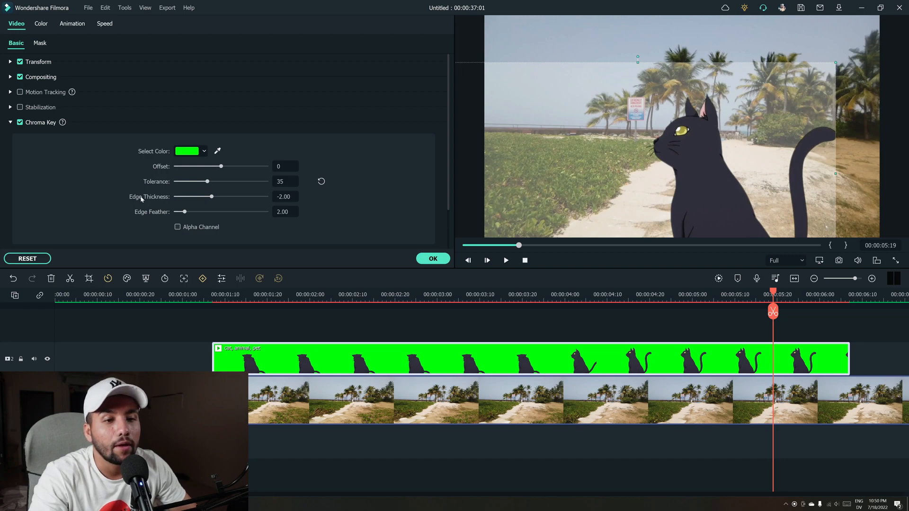
Reset the cat clip's Chroma Key tolerance and edge feather to their defaults and set its edge thickness to 0.63.
{"action": "left_click", "coordinate": [321, 181]}
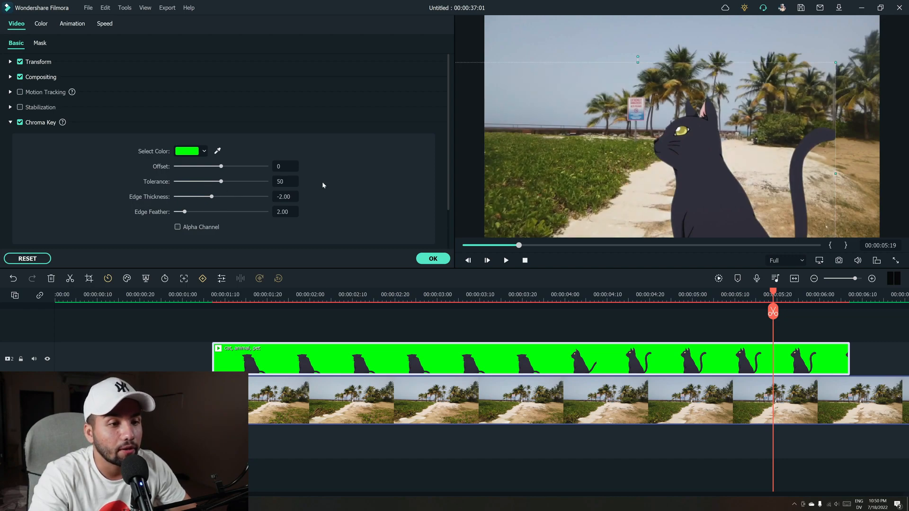
{"action": "left_click_drag", "start_coordinate": [211, 196], "coordinate": [177, 196]}
{"action": "left_click", "coordinate": [222, 197]}
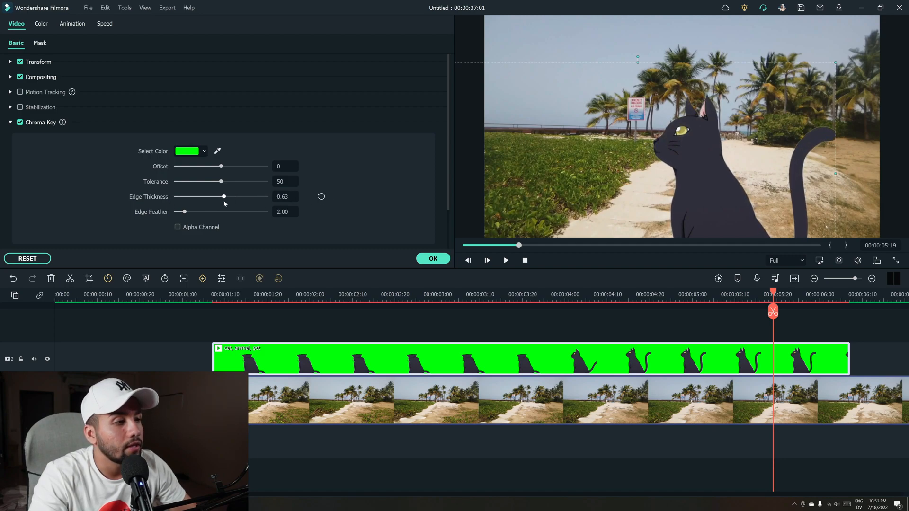
{"action": "left_click_drag", "start_coordinate": [223, 201], "coordinate": [222, 201]}
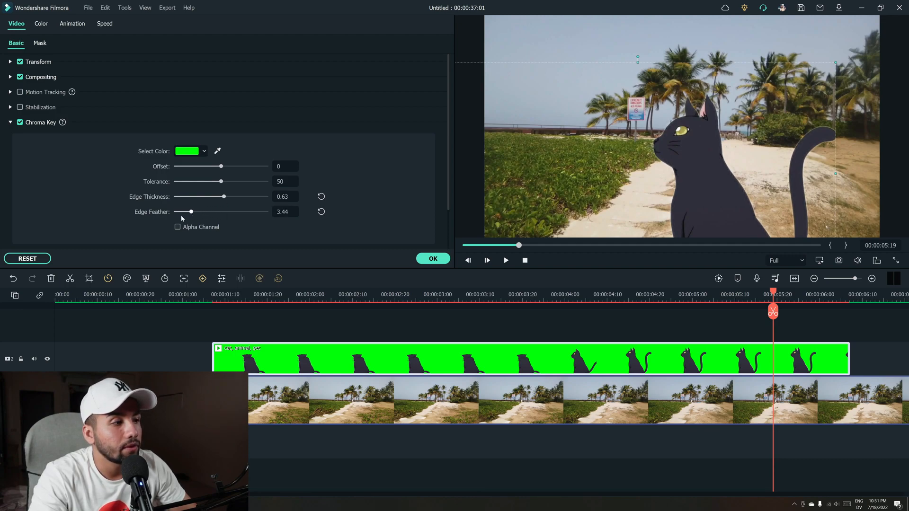
{"action": "left_click", "coordinate": [321, 212]}
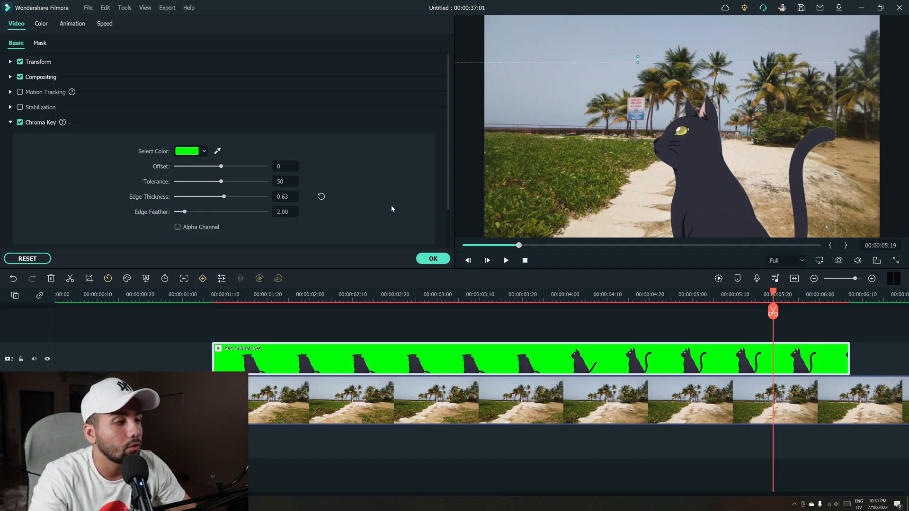
Scale the cat overlay down to about three quarters of its size and place it at the beach frame's lower right.
{"action": "left_click_drag", "start_coordinate": [696, 184], "coordinate": [720, 147]}
{"action": "left_click_drag", "start_coordinate": [859, 24], "coordinate": [756, 83]}
{"action": "left_click_drag", "start_coordinate": [656, 192], "coordinate": [784, 182]}
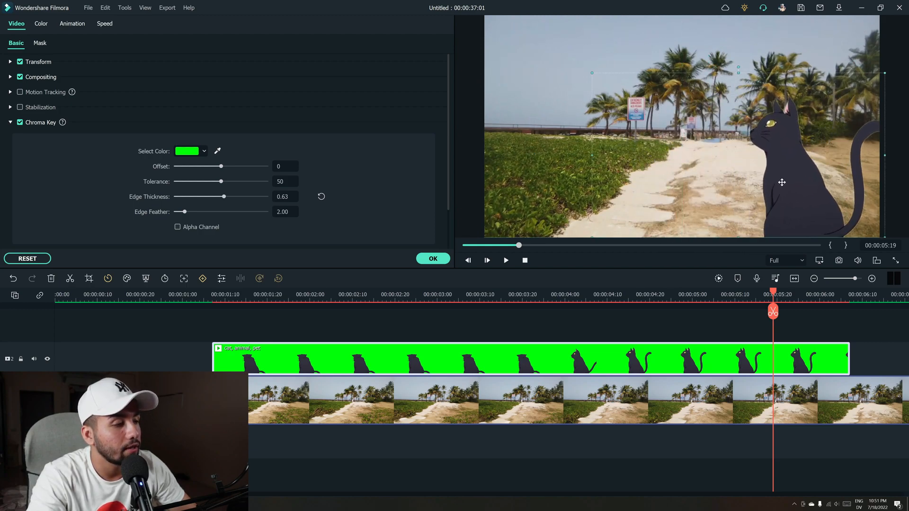
{"action": "left_click", "coordinate": [473, 213]}
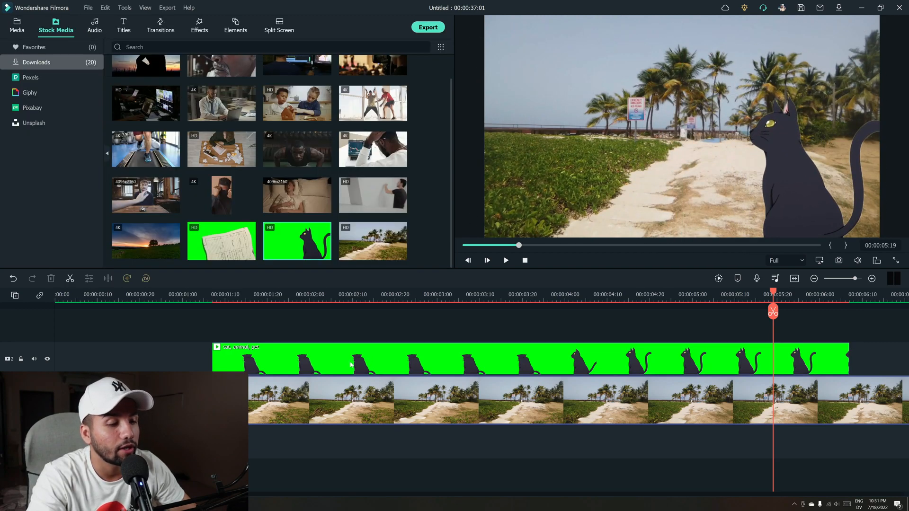
Play back the cat composite over the beach from 00:00:01:00 until past the end of the cat clip.
{"action": "left_click", "coordinate": [182, 298]}
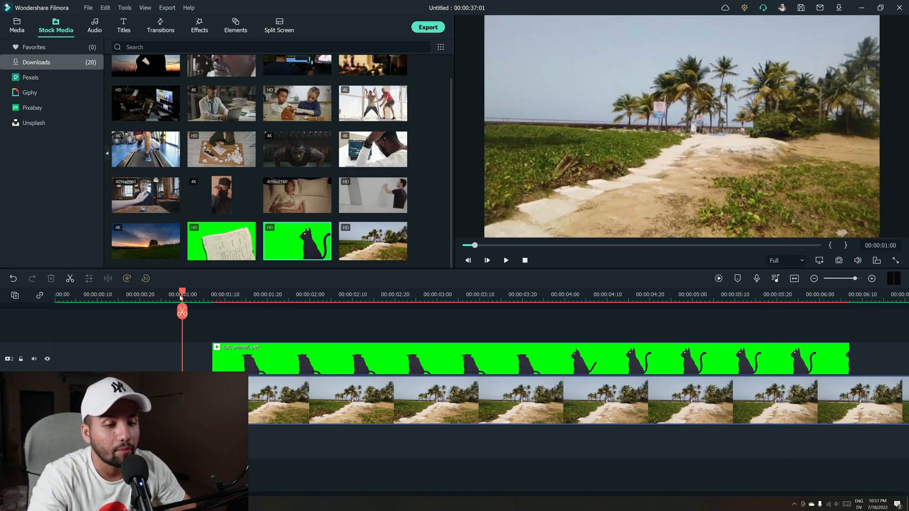
{"action": "key", "text": "space"}
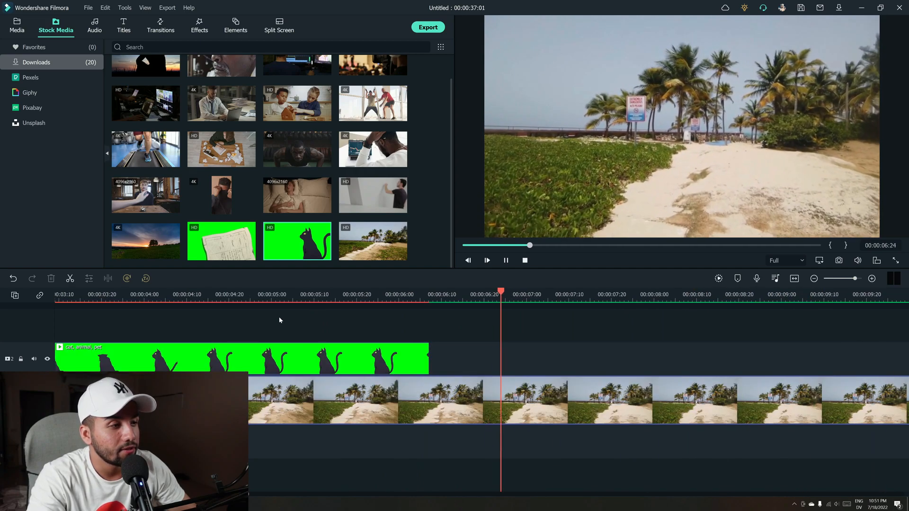
{"action": "key", "text": "space"}
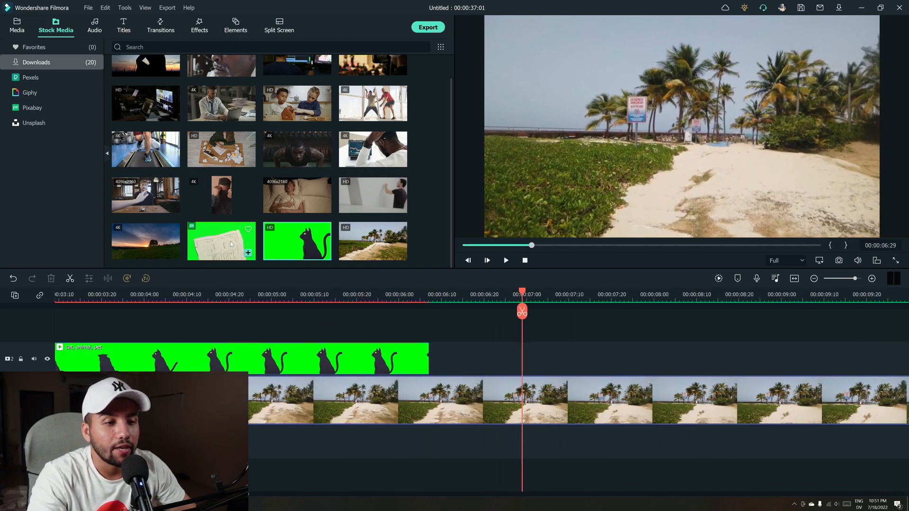
Place the green-screen paper clip after the cat clip on the same track at about 00:00:06:23 and apply Chroma Key to it.
{"action": "left_click_drag", "start_coordinate": [214, 239], "coordinate": [499, 368]}
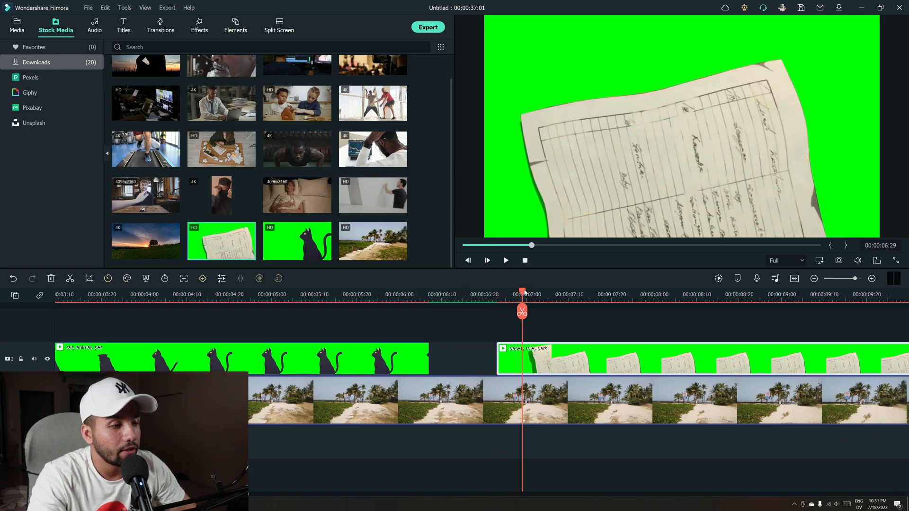
{"action": "left_click_drag", "start_coordinate": [523, 292], "coordinate": [666, 294]}
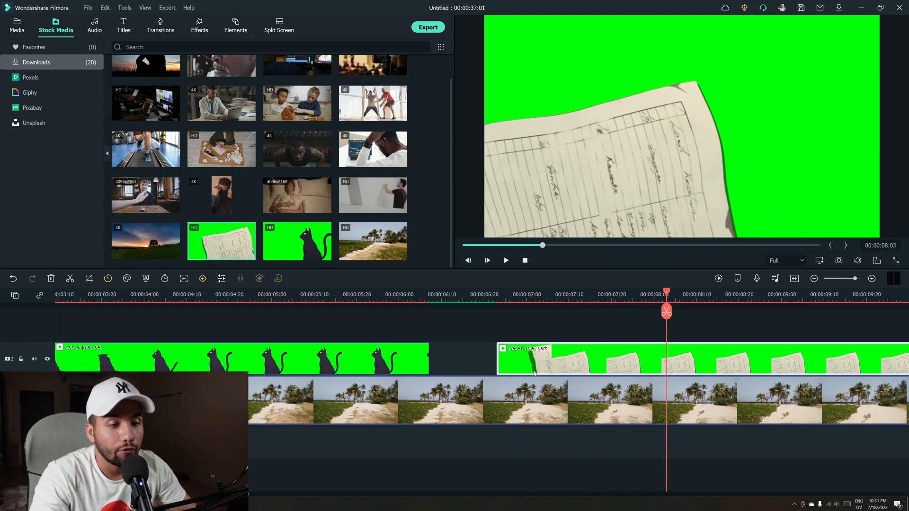
{"action": "left_click", "coordinate": [146, 279]}
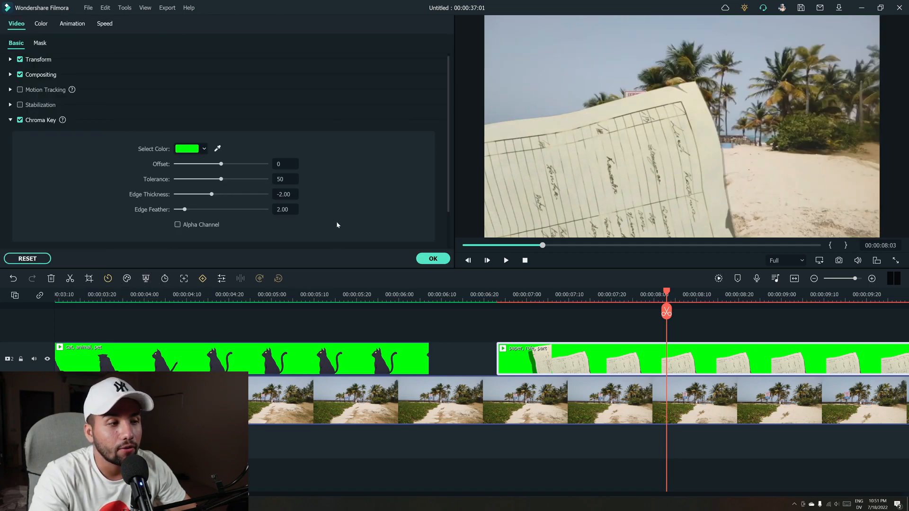
{"action": "left_click_drag", "start_coordinate": [575, 169], "coordinate": [621, 145]}
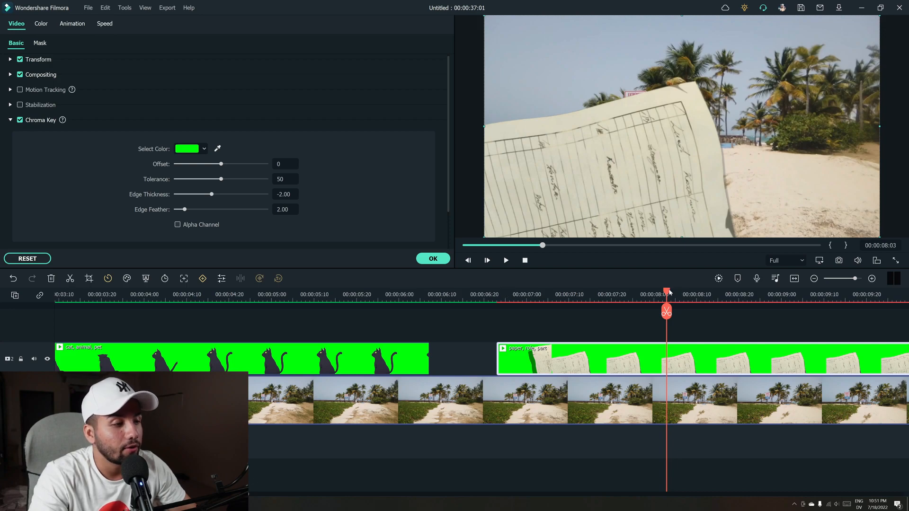
Play back the keyed paper clip over the beach from just before its start to about 00:00:08:20.
{"action": "left_click_drag", "start_coordinate": [670, 292], "coordinate": [472, 305]}
{"action": "key", "text": "space"}
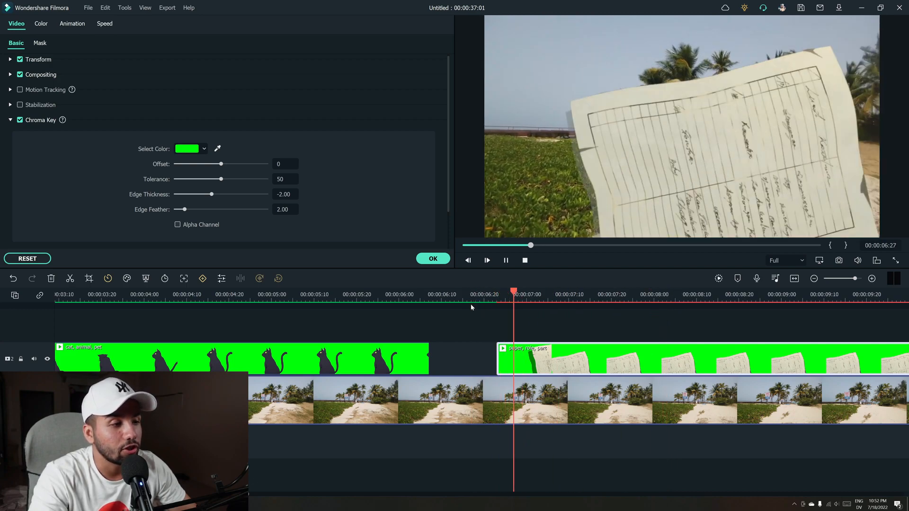
{"action": "key", "text": "space"}
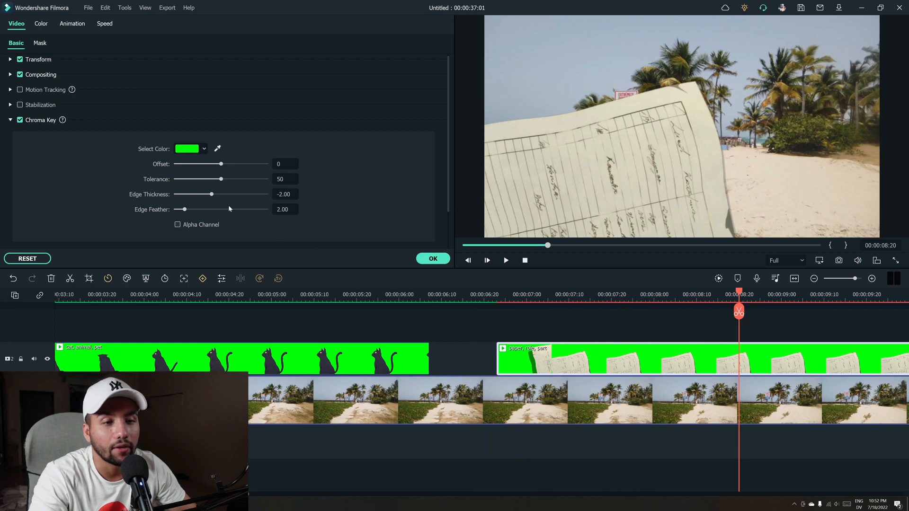